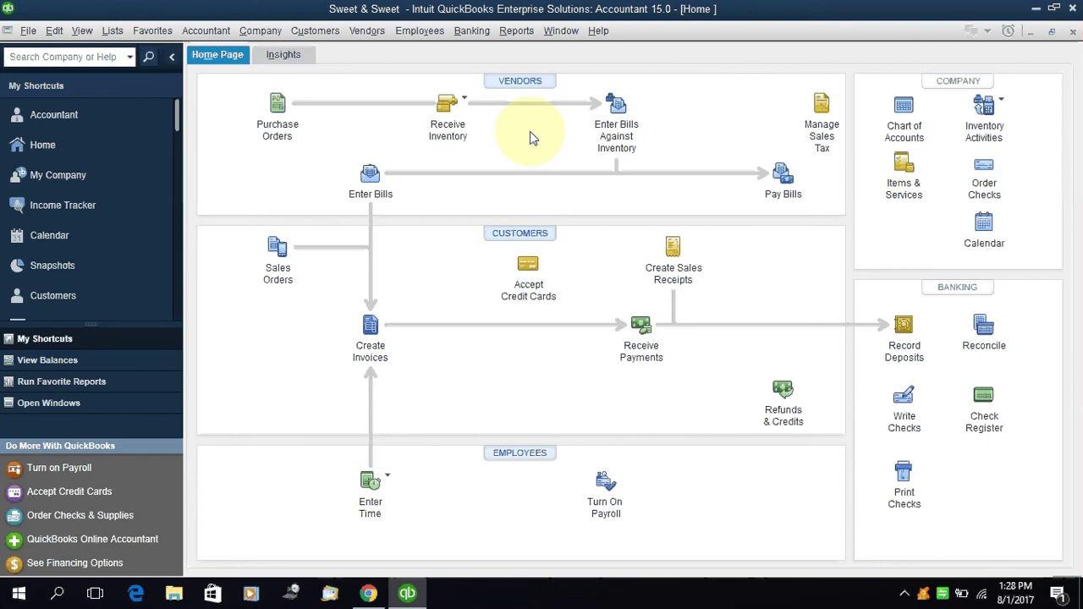
left_click(472, 31)
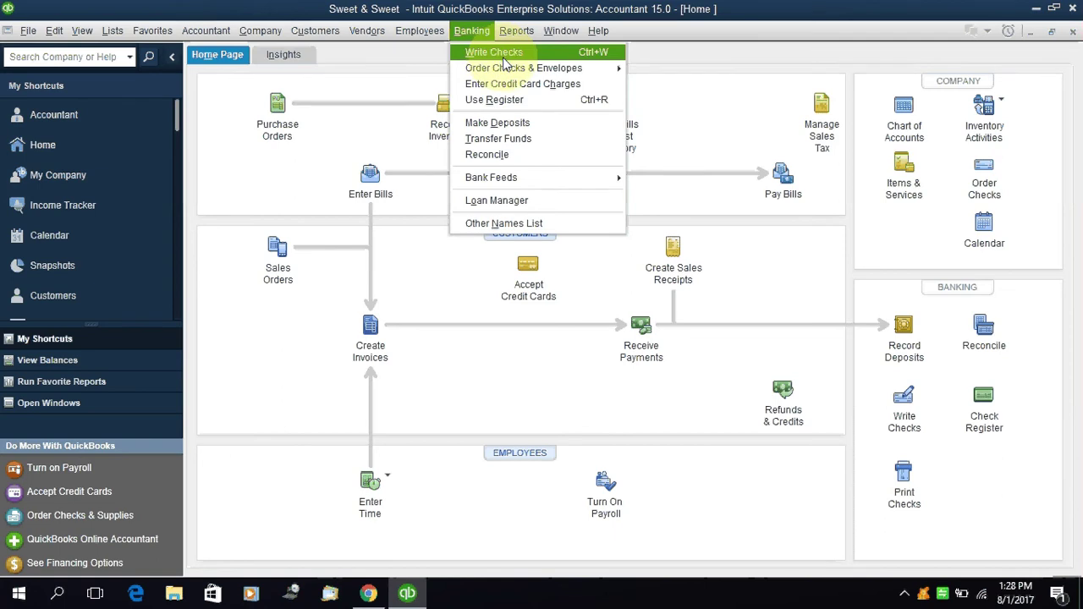
left_click(693, 139)
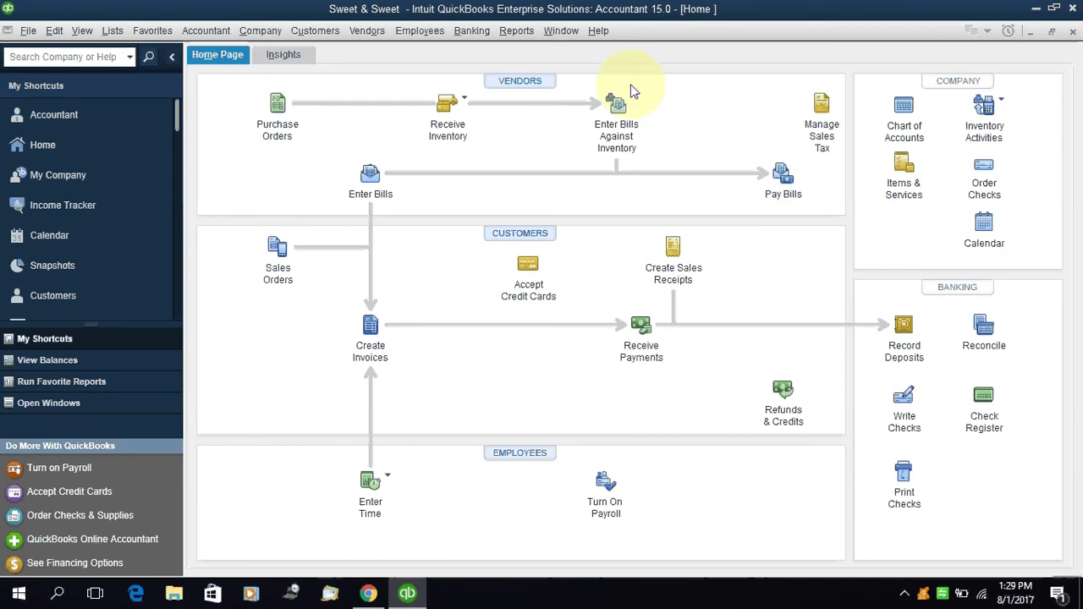
Start writing a new check and collapse the shortcuts sidebar to widen the check form.
left_click(478, 34)
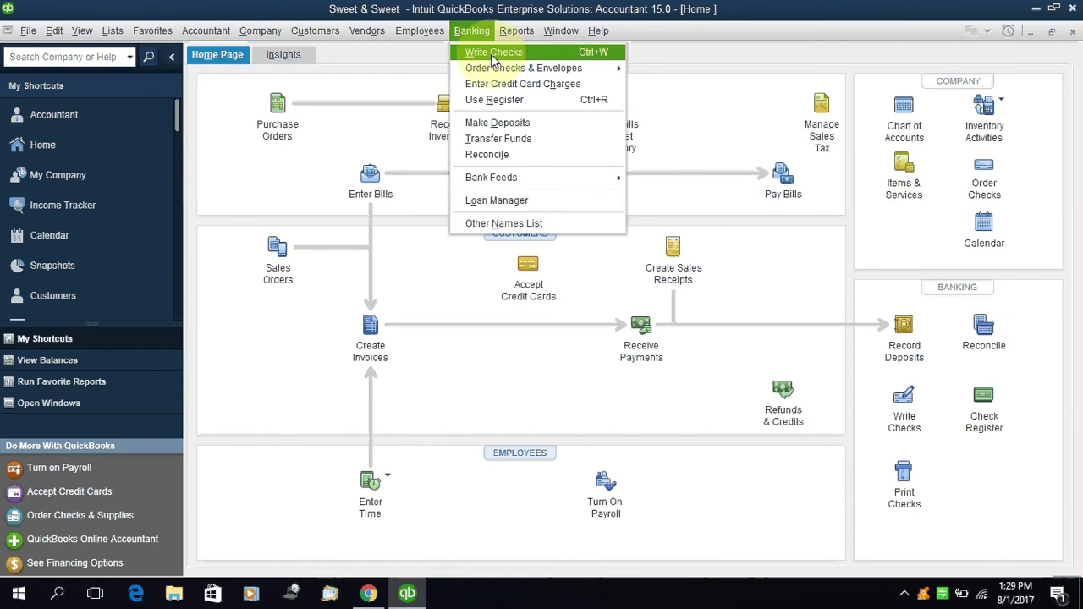
left_click(491, 54)
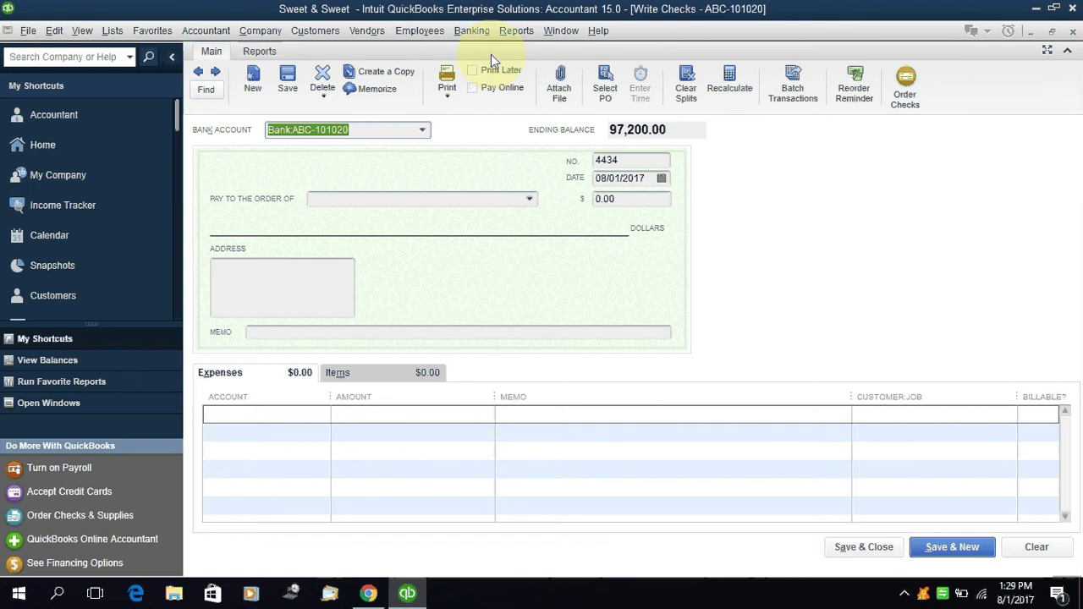
left_click(171, 56)
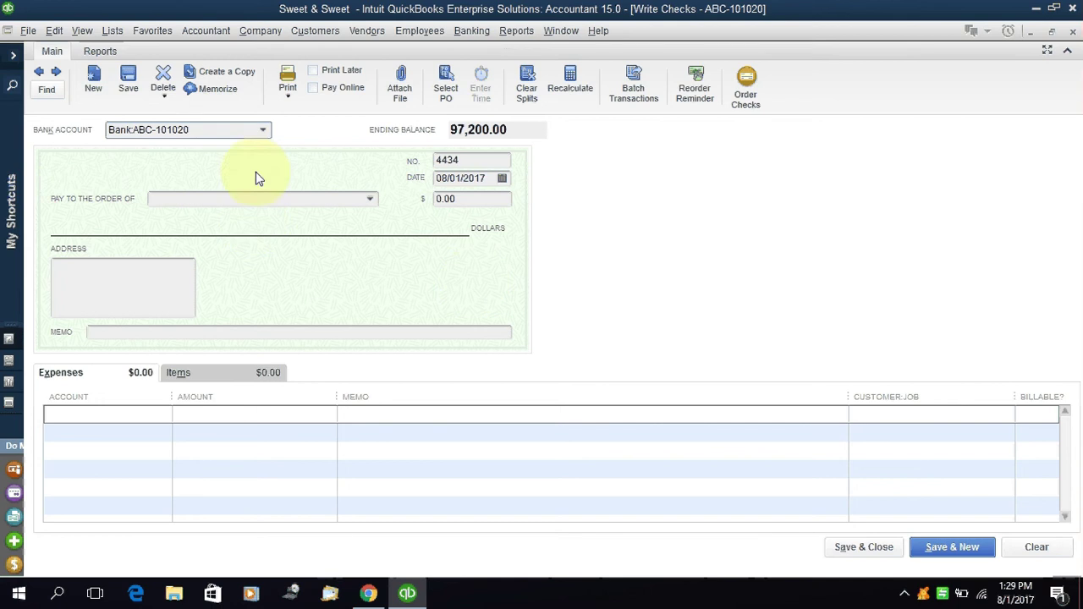
Choose the first sub-account listed under Bank as the account the check is drawn on.
left_click(264, 132)
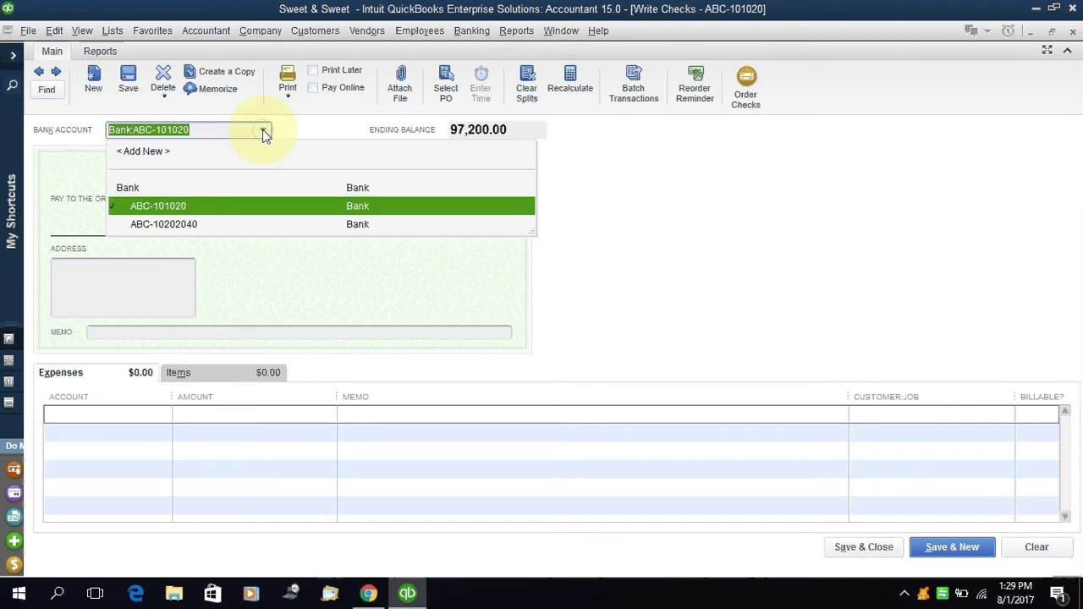
left_click(264, 132)
left_click(263, 132)
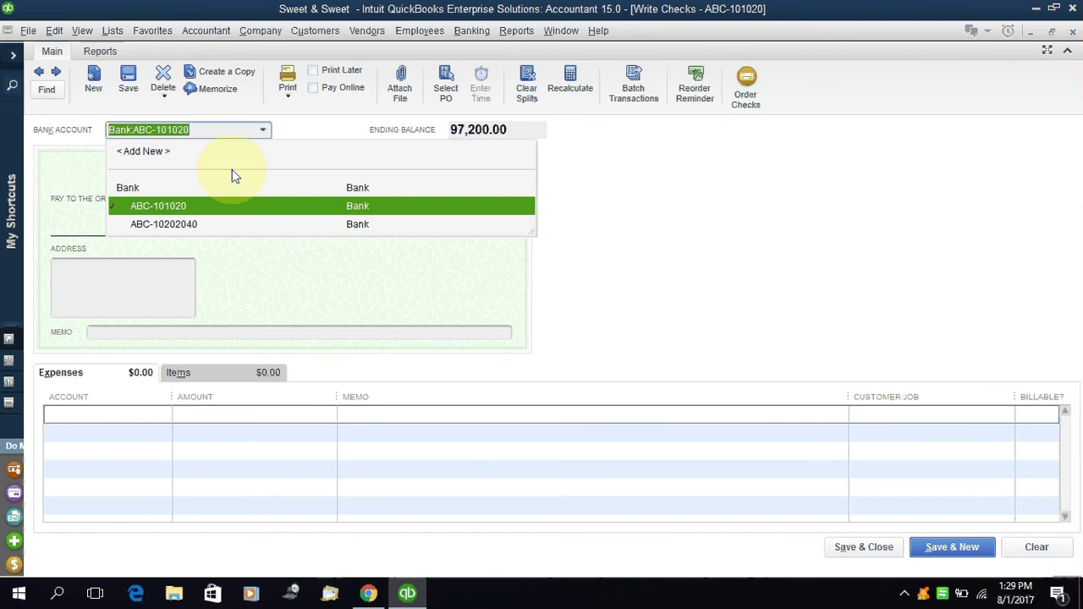
left_click(178, 208)
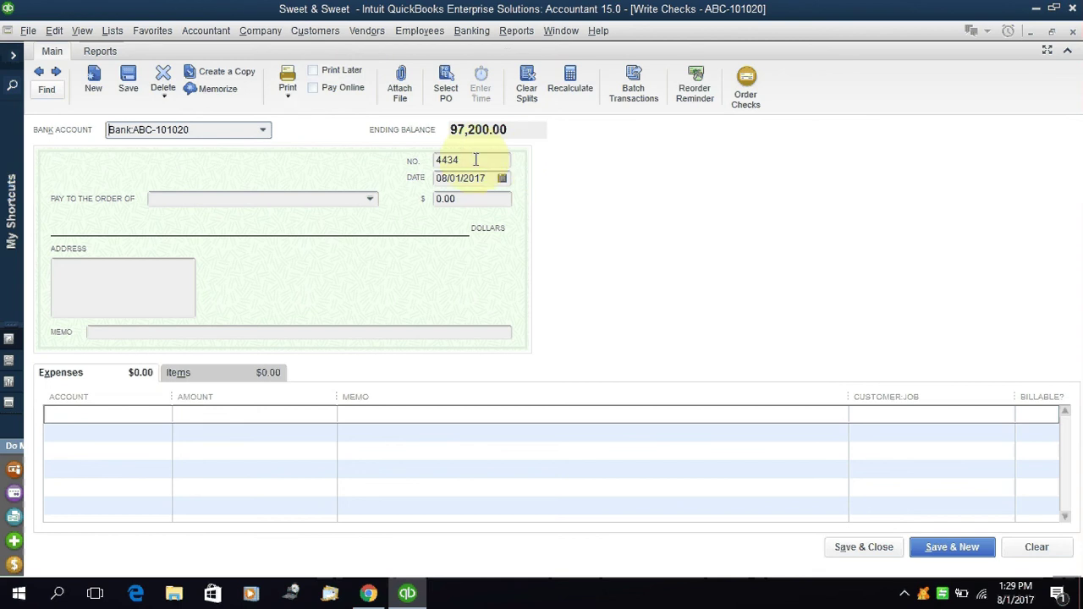
left_click_drag(475, 159, 404, 159)
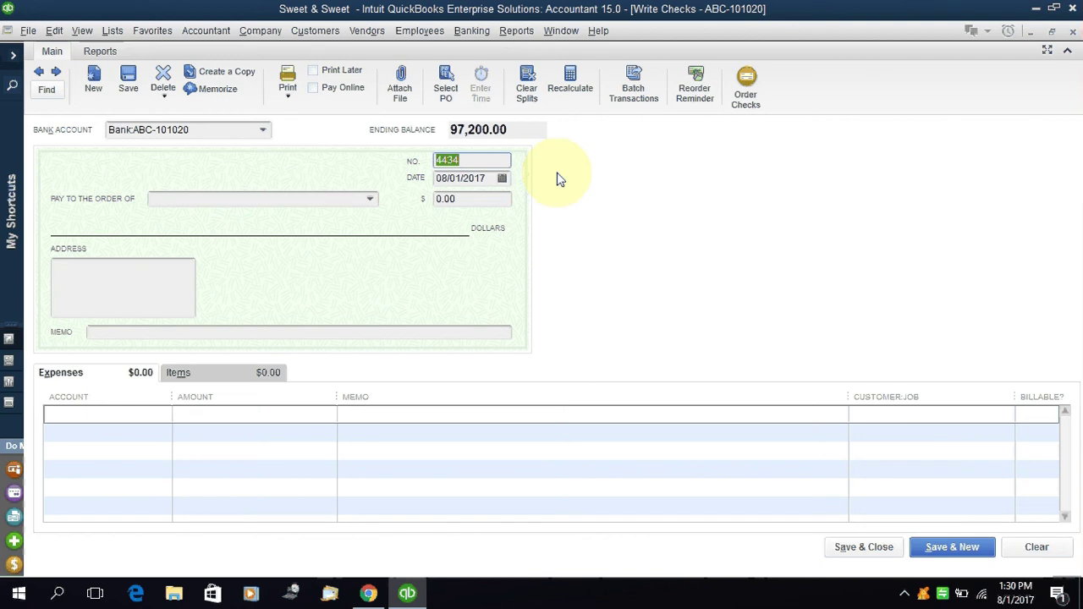
type("on")
key("ctrl+z")
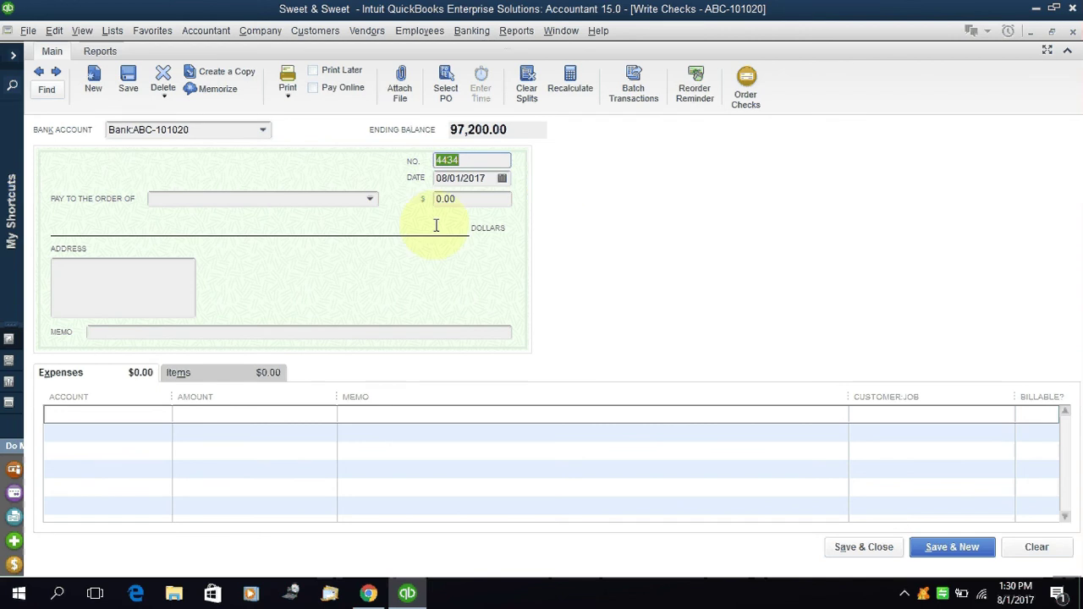
Make the check payable to the vendor Golden Sweet L.L.C for an amount of 100.
left_click(372, 200)
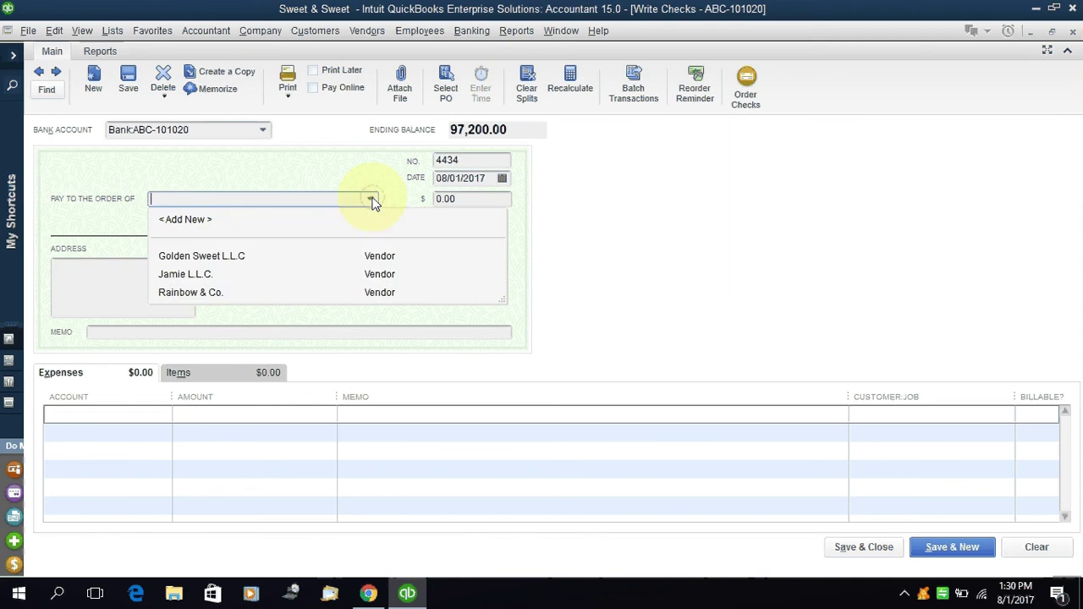
left_click(219, 256)
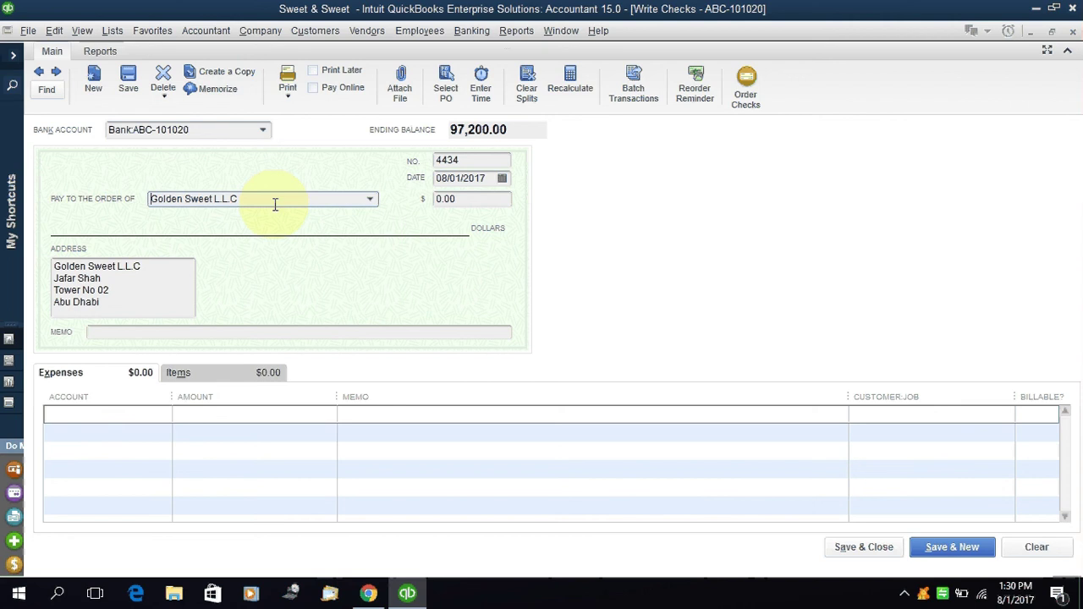
key("Tab")
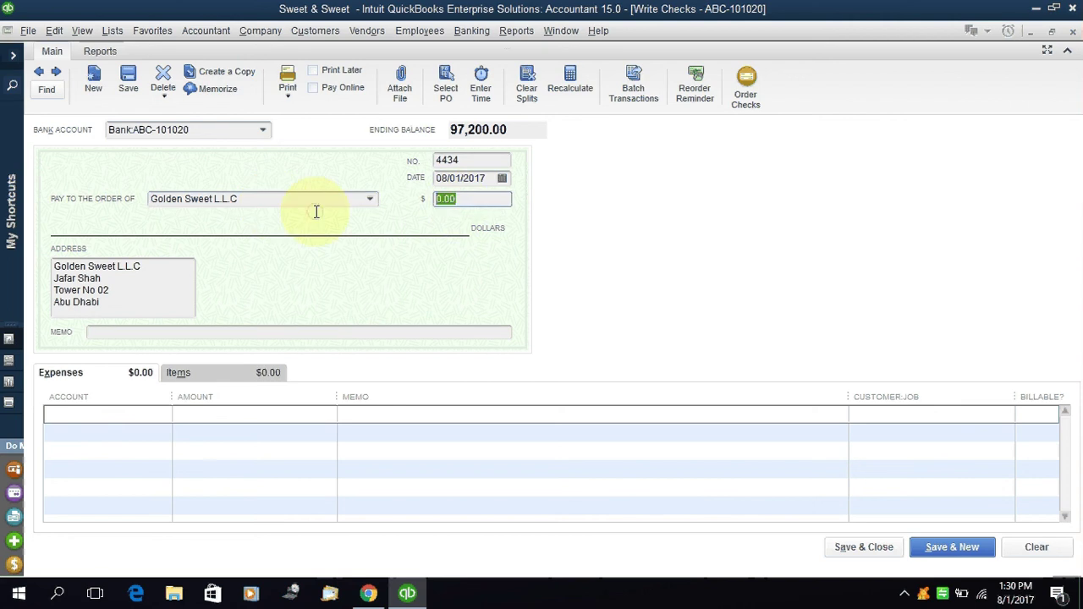
type("100")
key("Tab")
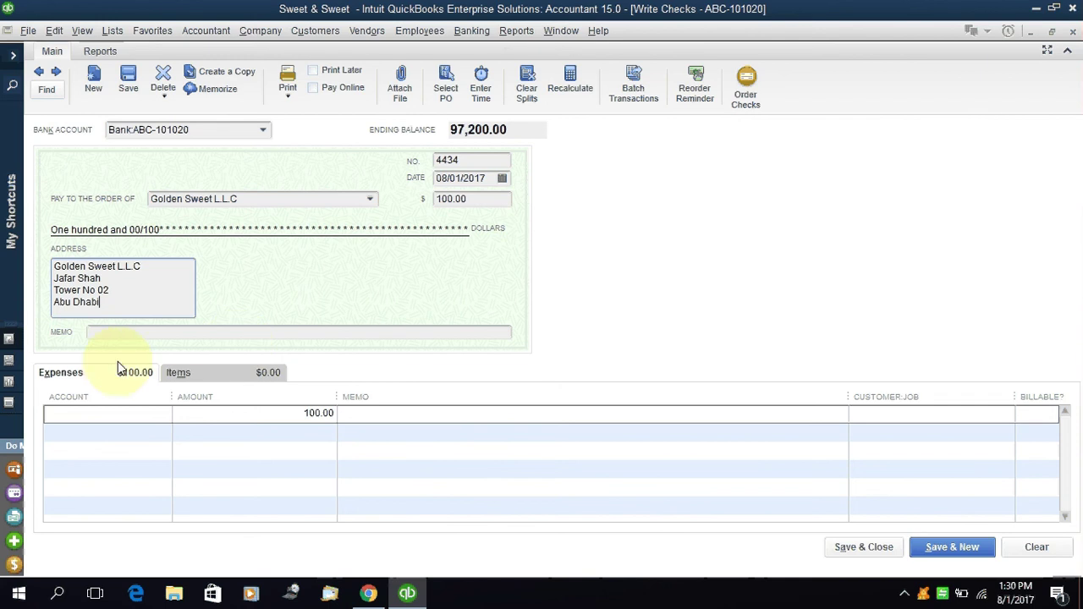
Assign the check's first expense line to the Utilities account.
left_click(96, 413)
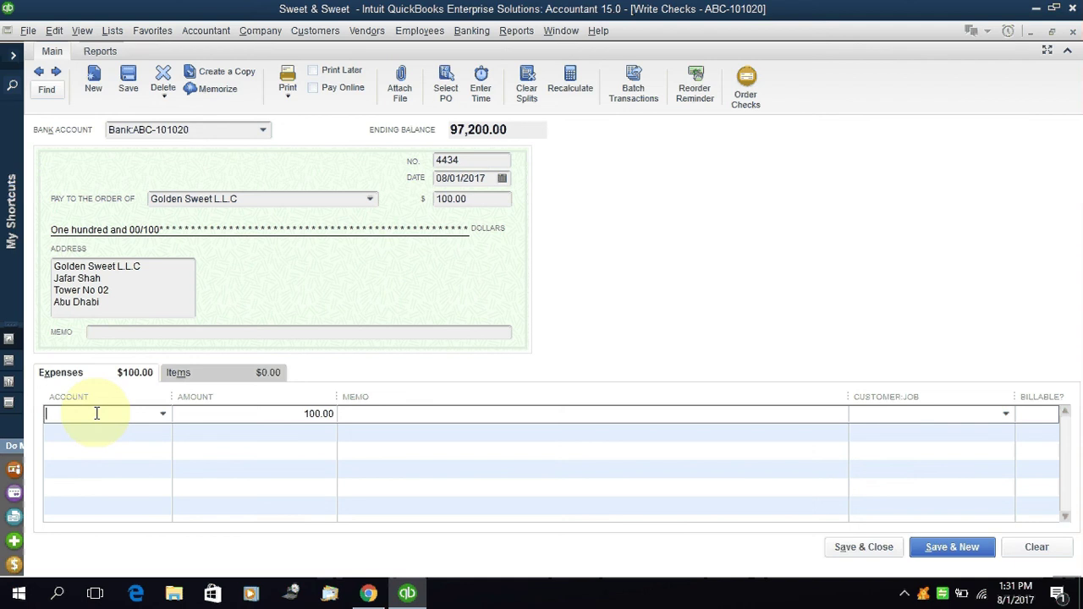
type("Utilities")
key("Down")
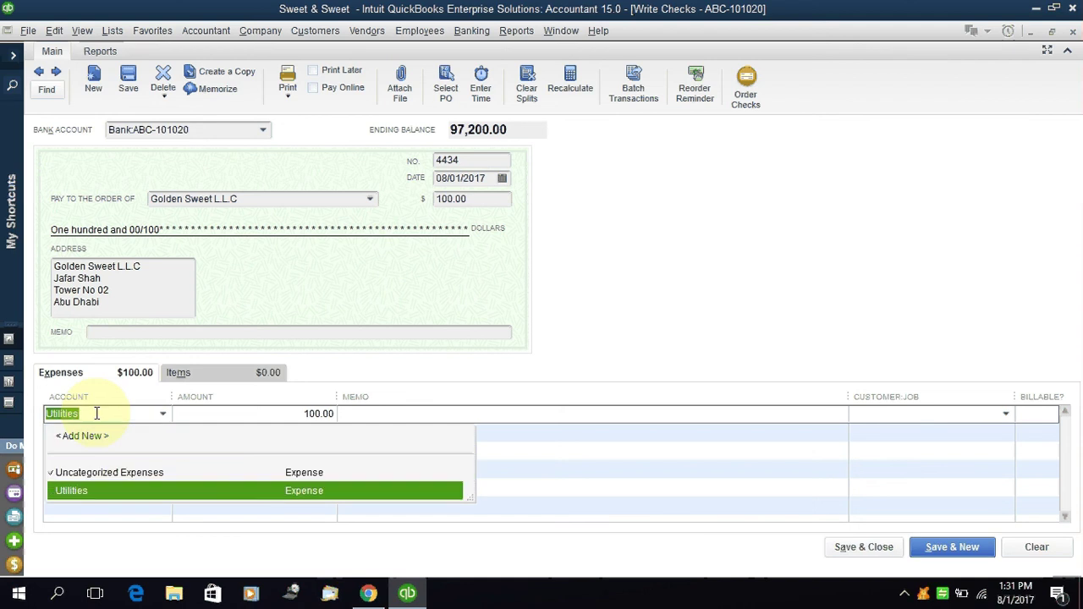
left_click(70, 496)
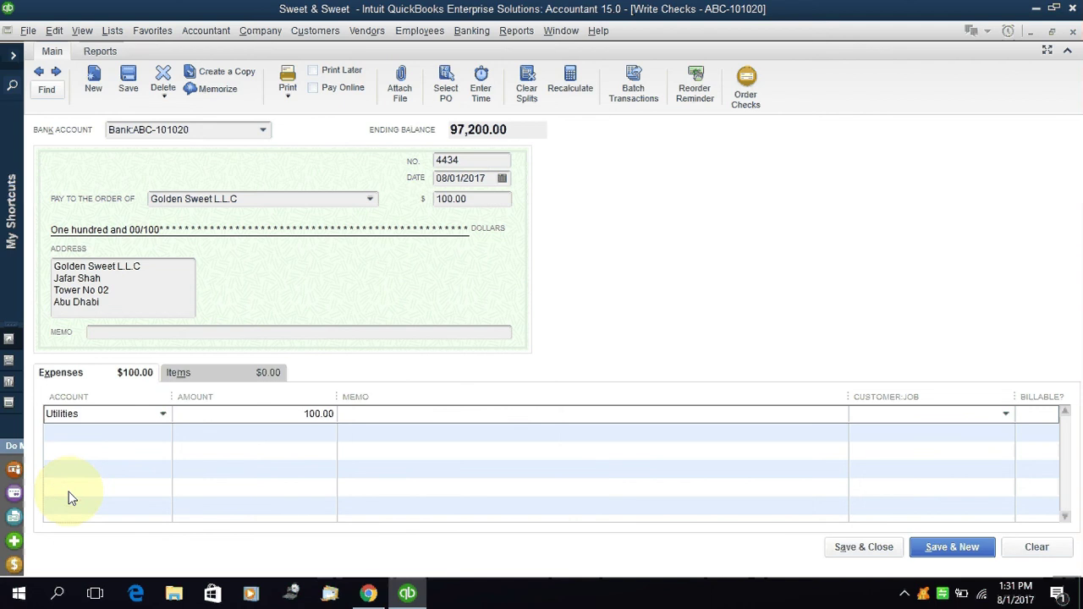
Enter the expense line memo "Electricity bill for the month of July-17", then save and close the check.
left_click(364, 410)
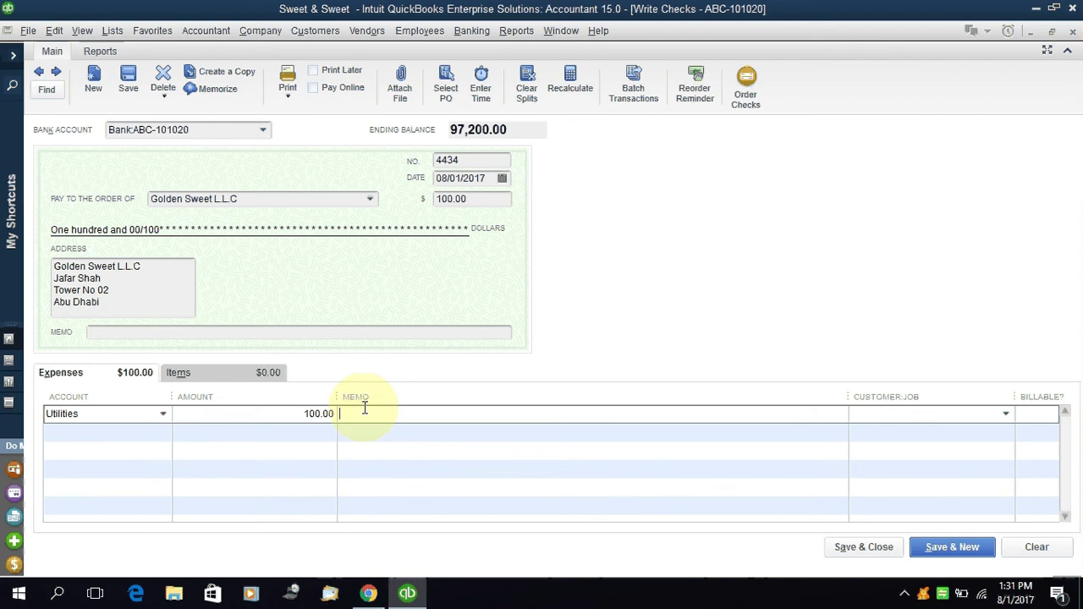
type("Electric bill")
key("BackSpace")
key("BackSpace")
key("BackSpace")
key("BackSpace")
key("BackSpace")
key("BackSpace")
key("BackSpace")
type("icity bill for the month of July-17")
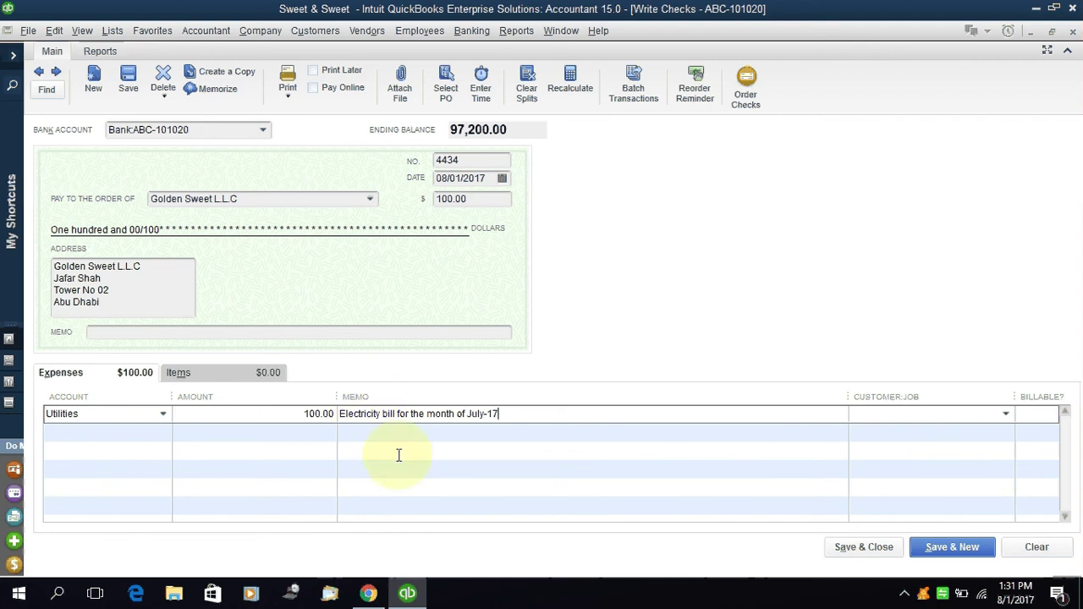
left_click(863, 548)
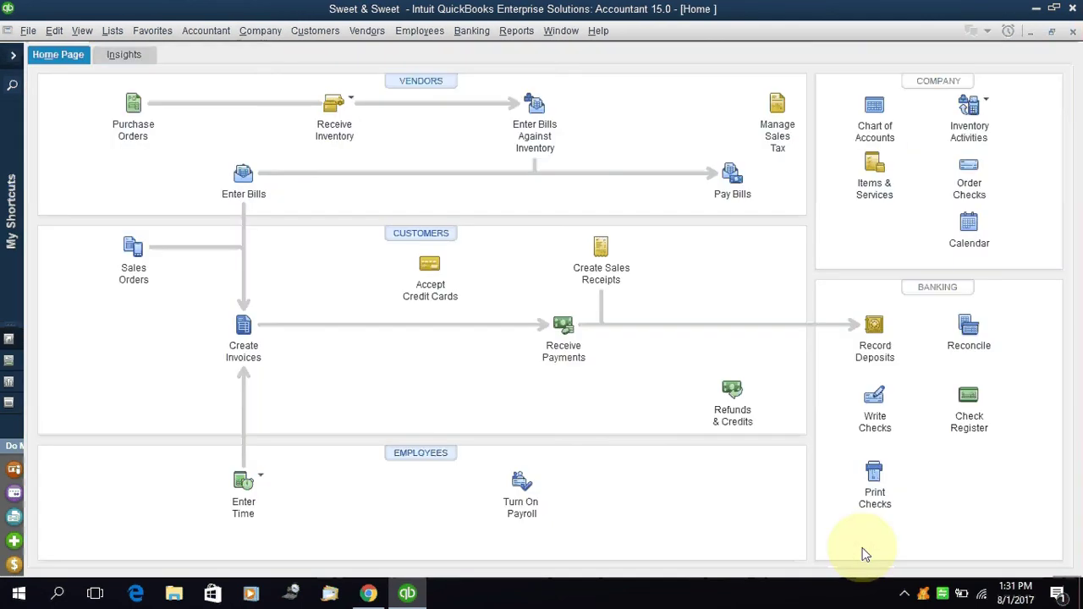